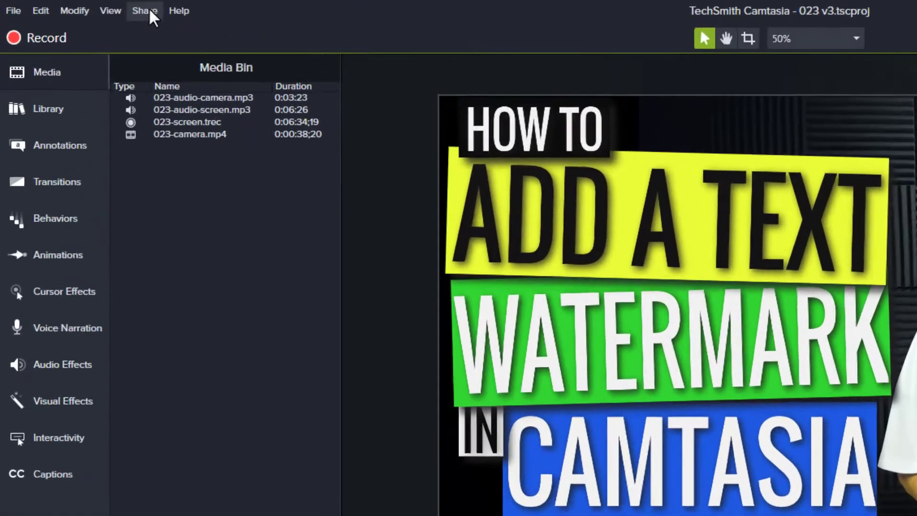
Start producing the video to a local file and open the production preset list
{"action": "left_click", "coordinate": [86, 7]}
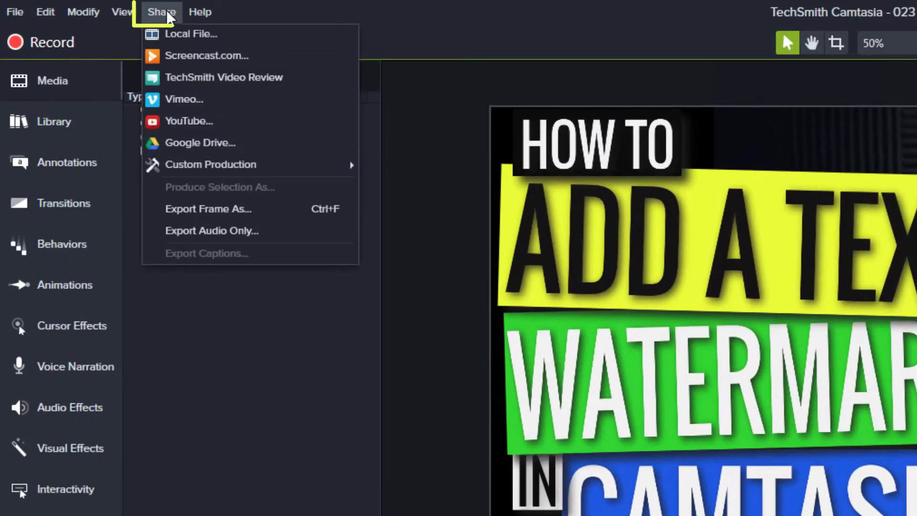
{"action": "left_click", "coordinate": [186, 34]}
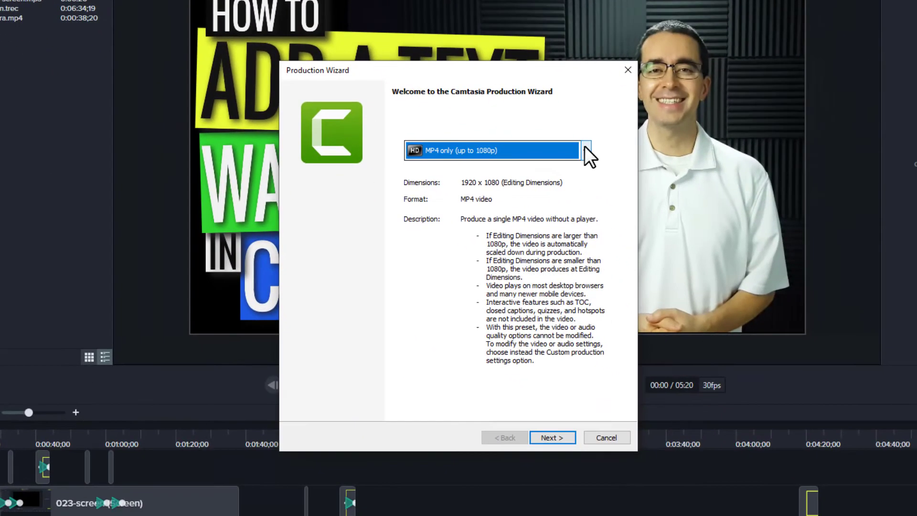
{"action": "left_click", "coordinate": [783, 231]}
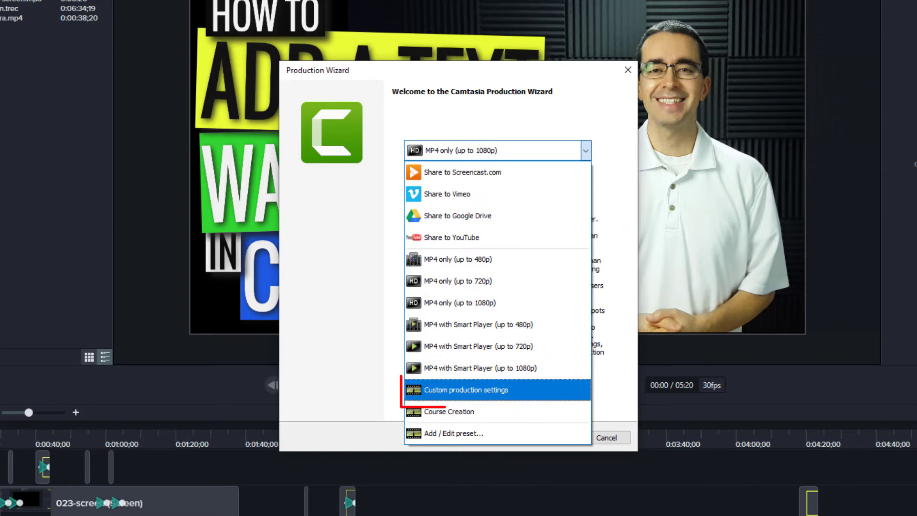
Choose custom production settings, keep MP4 and Smart Player, and leave Include watermark ticked
{"action": "left_click", "coordinate": [549, 390]}
{"action": "left_click", "coordinate": [550, 437]}
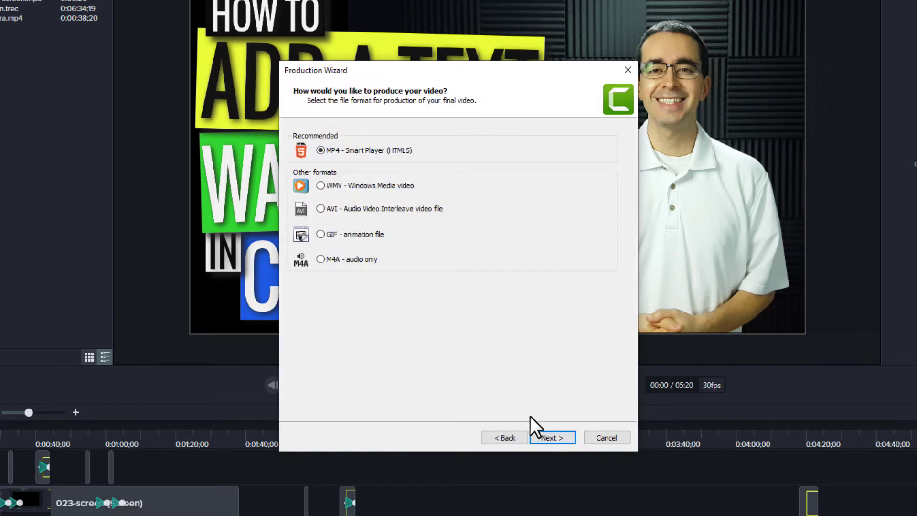
{"action": "left_click", "coordinate": [548, 437]}
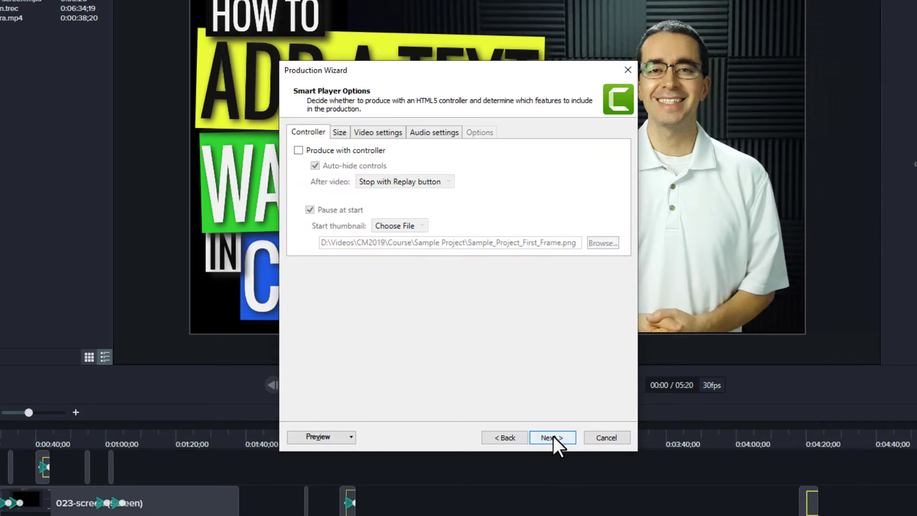
{"action": "left_click", "coordinate": [553, 436]}
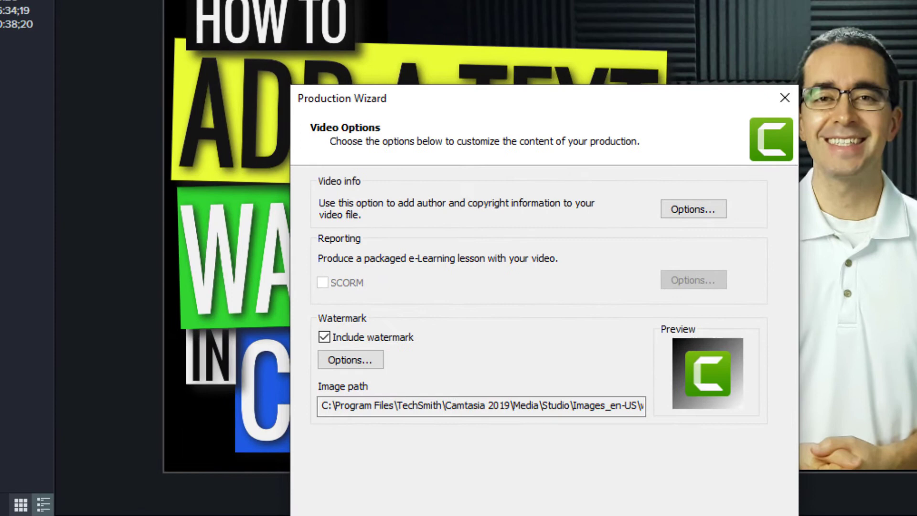
{"action": "left_click", "coordinate": [354, 336]}
{"action": "left_click", "coordinate": [325, 337]}
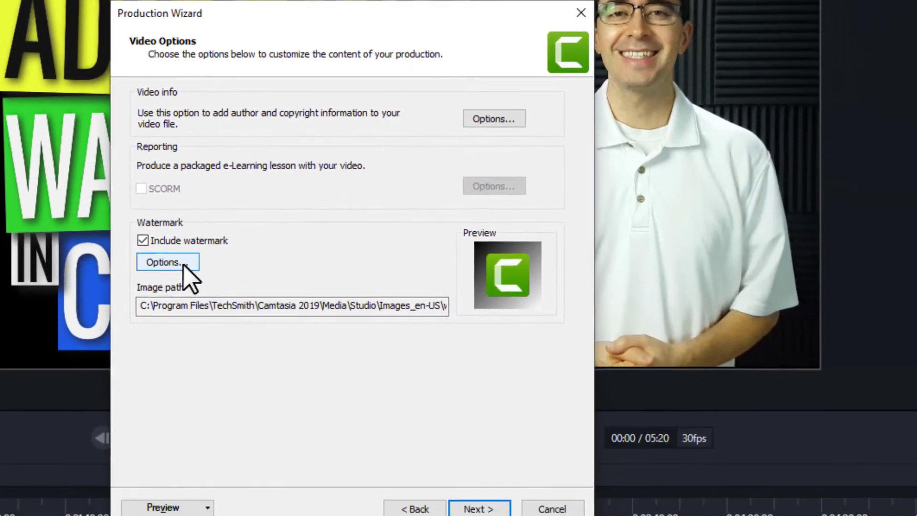
In the watermark options, load 'logo fade 2' as the watermark image
{"action": "left_click", "coordinate": [350, 360]}
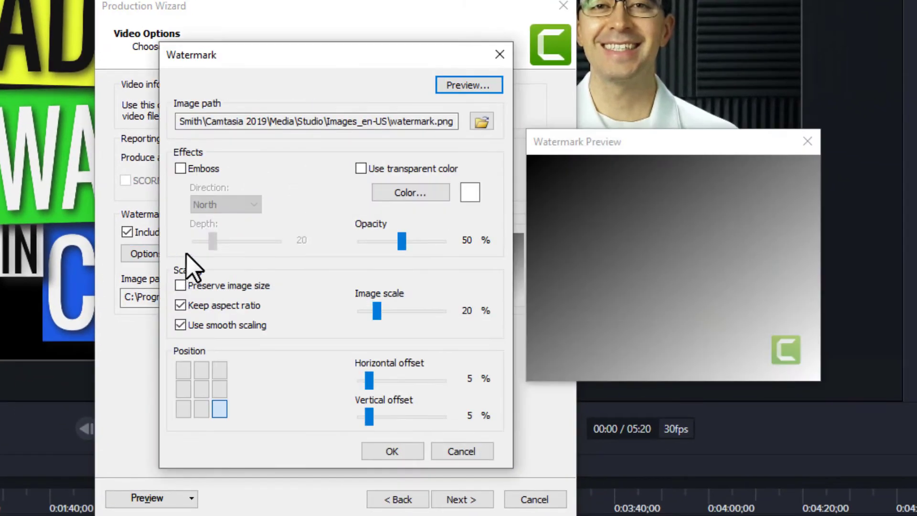
{"action": "left_click", "coordinate": [479, 119]}
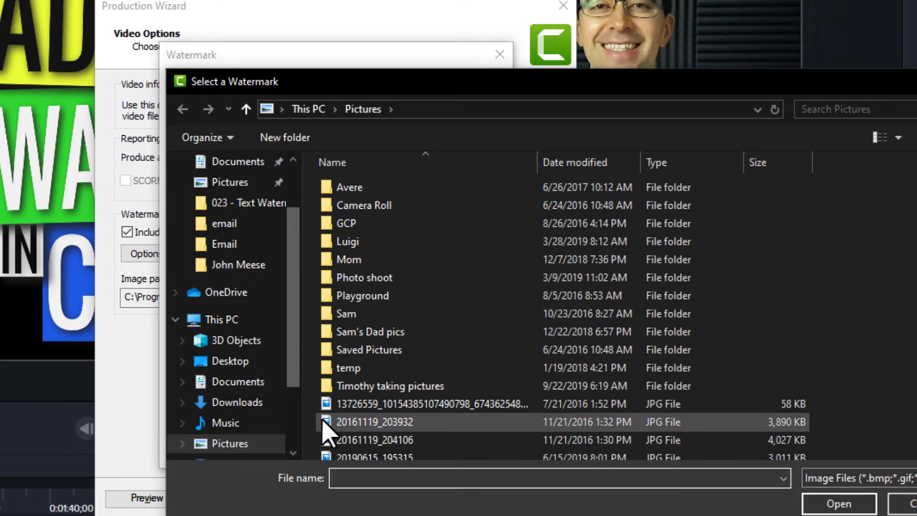
{"action": "scroll", "coordinate": [385, 375], "scroll_direction": "down", "scroll_amount": 15}
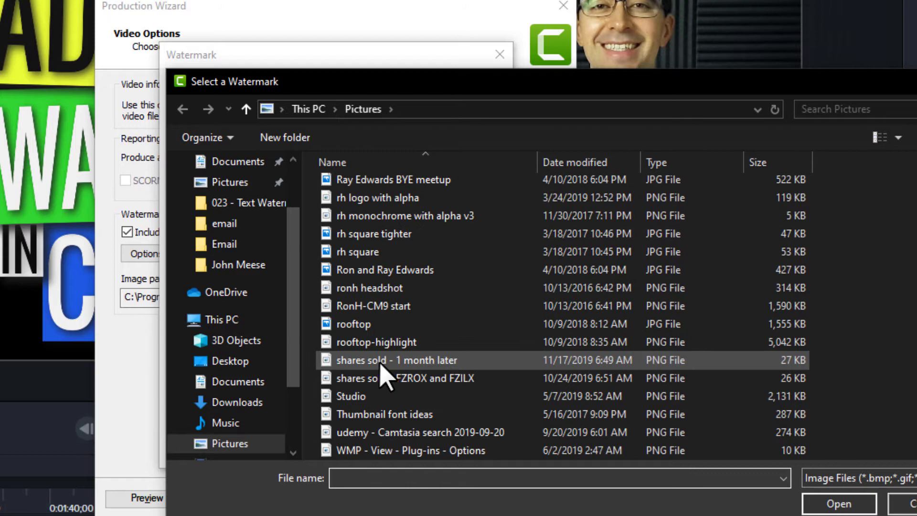
{"action": "scroll", "coordinate": [377, 325], "scroll_direction": "up", "scroll_amount": 4}
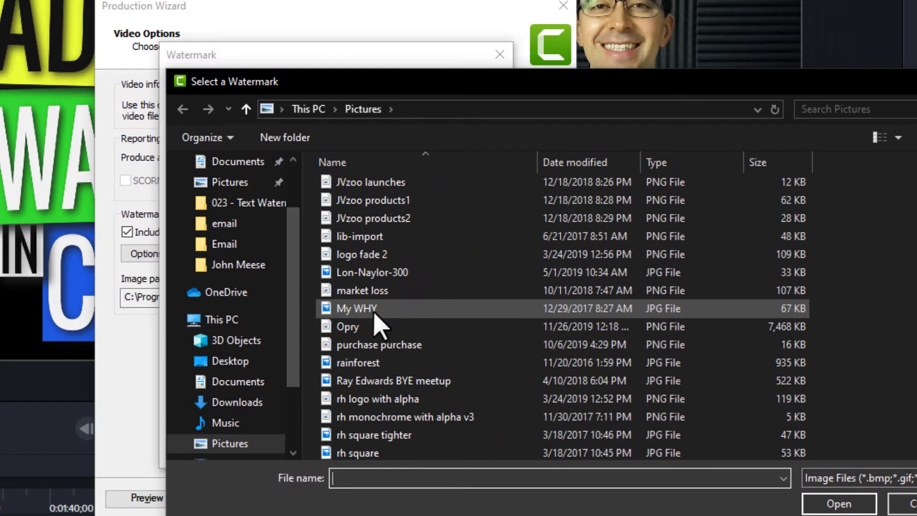
{"action": "left_click", "coordinate": [377, 255]}
{"action": "left_click", "coordinate": [839, 504]}
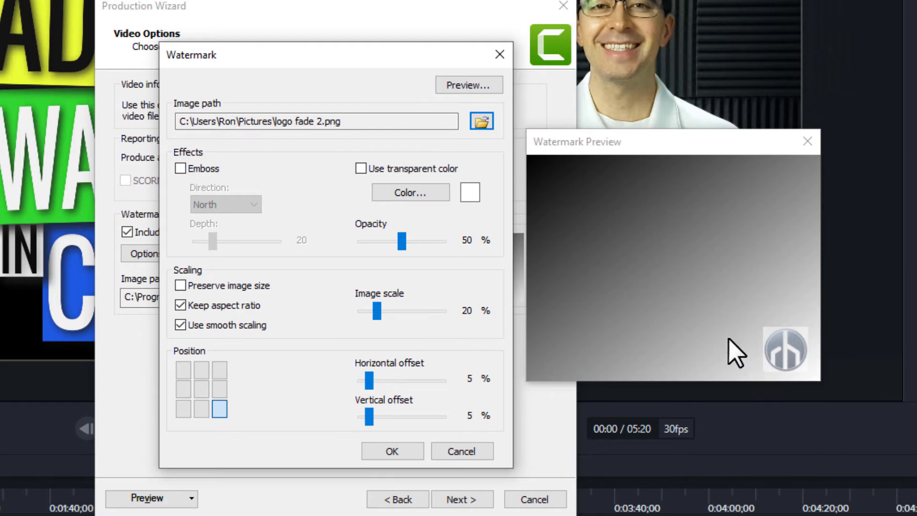
Replace the watermark image with 'rh logo with alpha.png'
{"action": "left_click", "coordinate": [486, 127]}
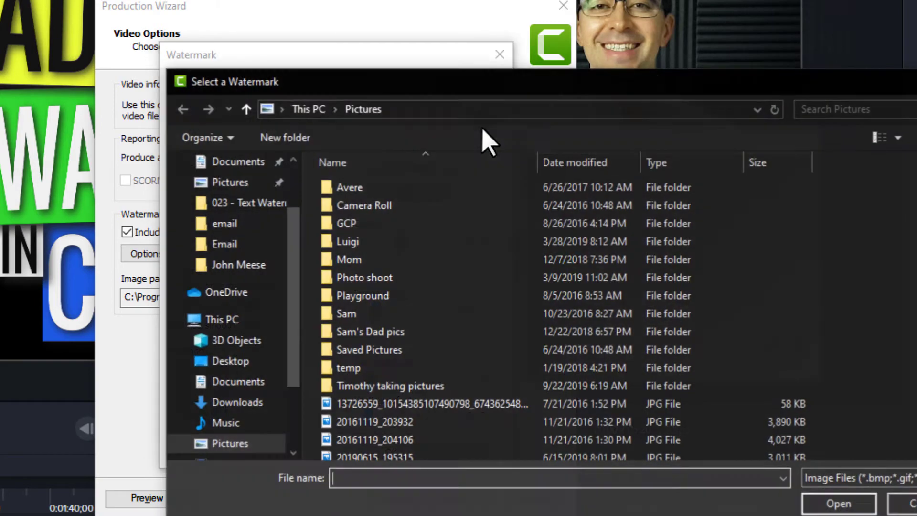
{"action": "scroll", "coordinate": [400, 430], "scroll_direction": "down", "scroll_amount": 4}
{"action": "scroll", "coordinate": [400, 444], "scroll_direction": "down", "scroll_amount": 5}
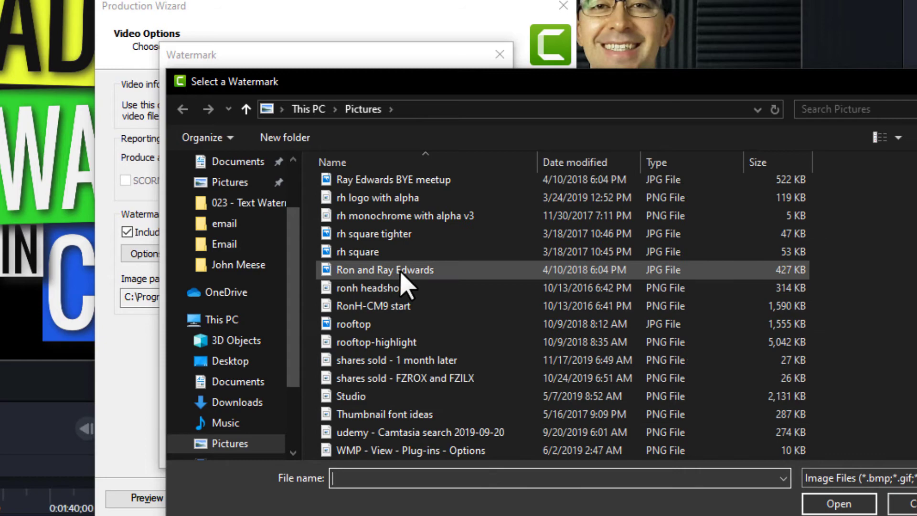
{"action": "left_click", "coordinate": [399, 199]}
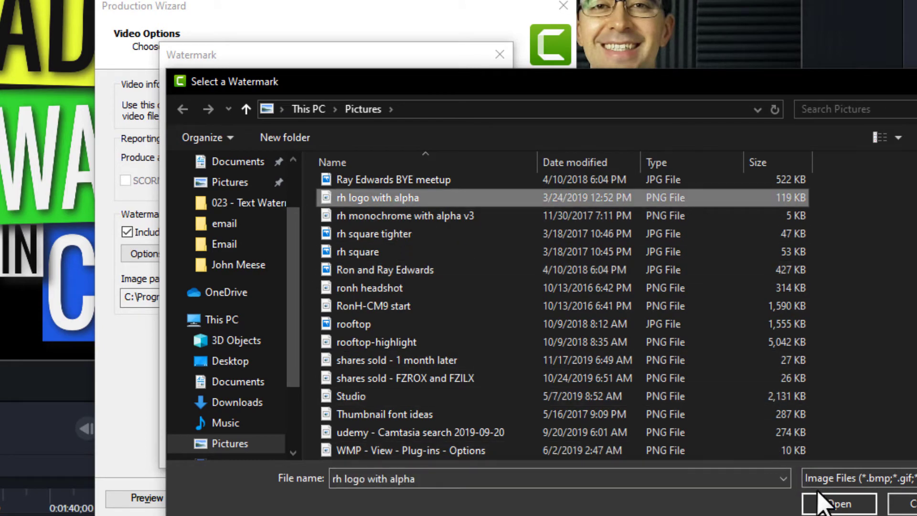
{"action": "left_click", "coordinate": [832, 505]}
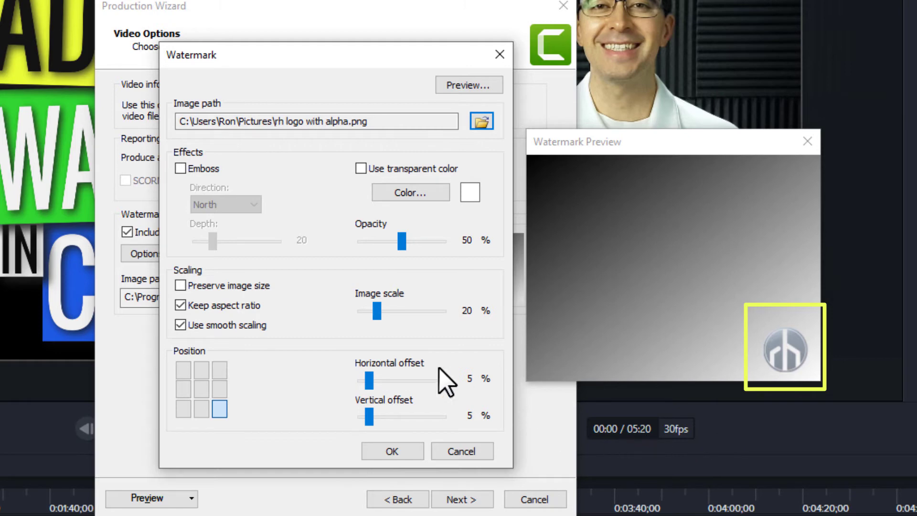
Lower the watermark opacity slider from 50% to 25% so the logo is fainter
{"action": "left_click", "coordinate": [402, 240]}
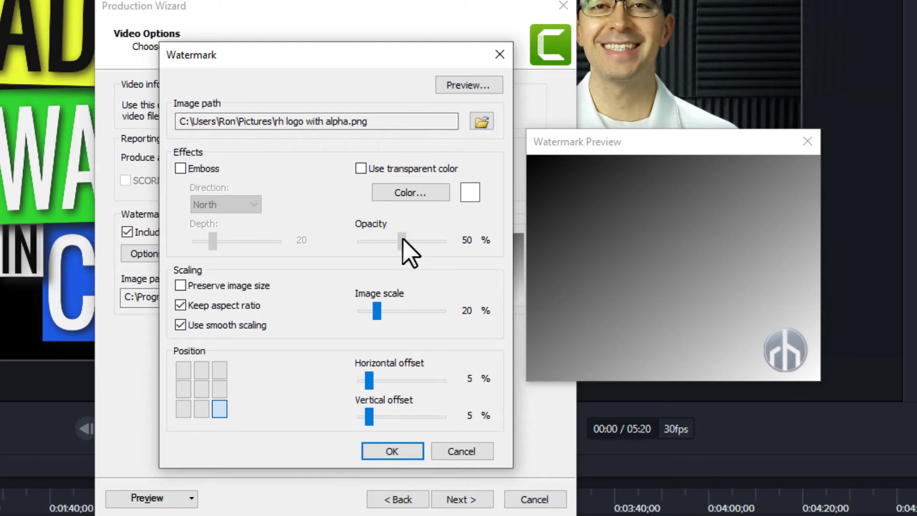
{"action": "left_click_drag", "start_coordinate": [394, 240], "coordinate": [382, 238]}
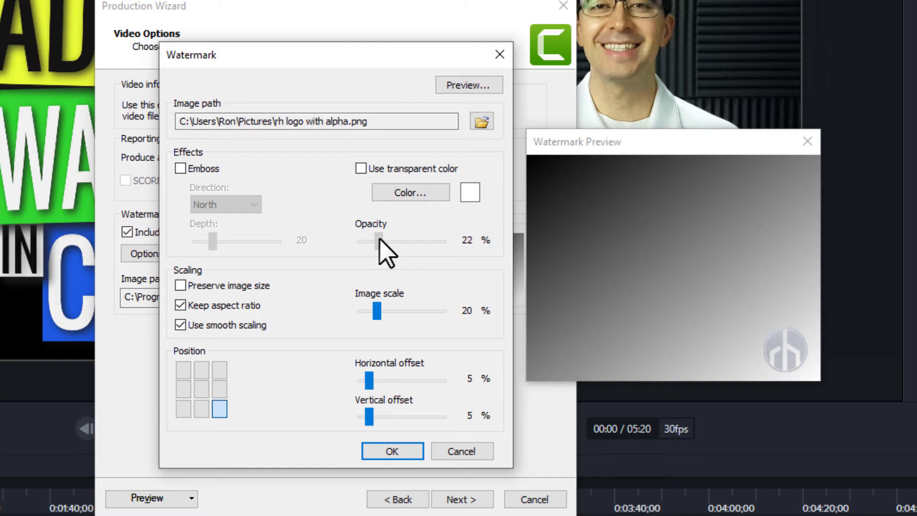
{"action": "left_click_drag", "start_coordinate": [379, 239], "coordinate": [591, 292]}
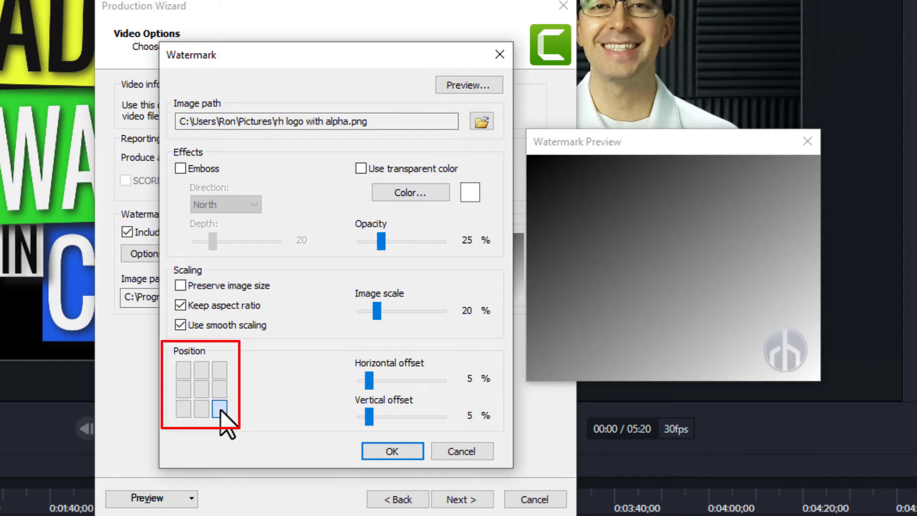
Move the logo to the bottom-left cell, scale it to 15%, and set both offsets to 3%
{"action": "left_click", "coordinate": [182, 408]}
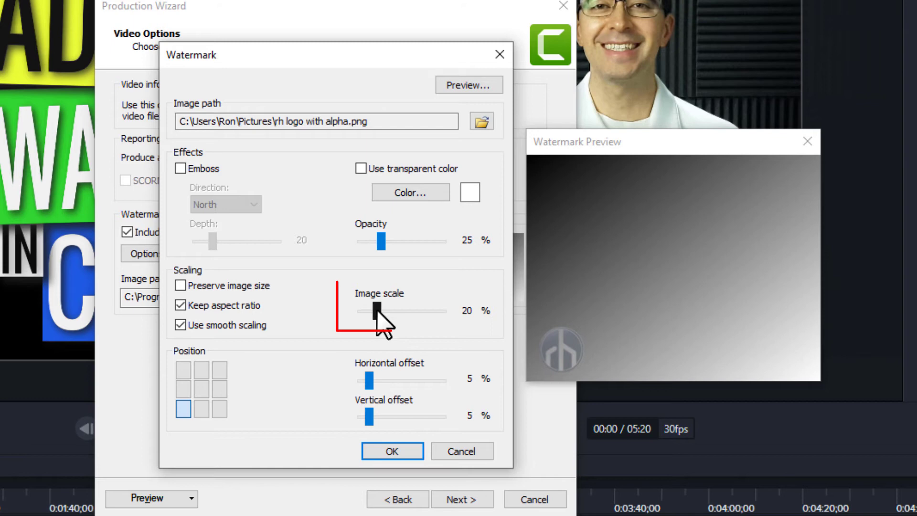
{"action": "left_click_drag", "start_coordinate": [377, 311], "coordinate": [371, 308]}
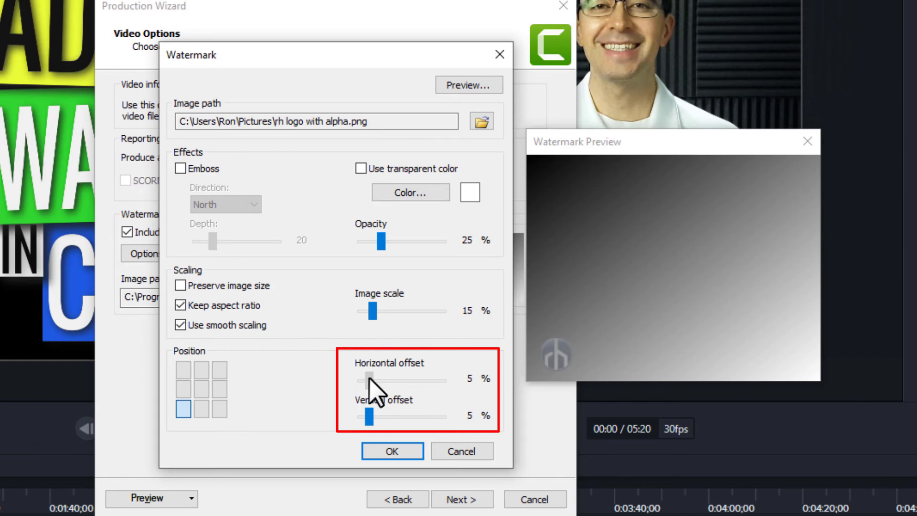
{"action": "left_click_drag", "start_coordinate": [368, 376], "coordinate": [370, 380]}
{"action": "left_click_drag", "start_coordinate": [368, 412], "coordinate": [367, 411]}
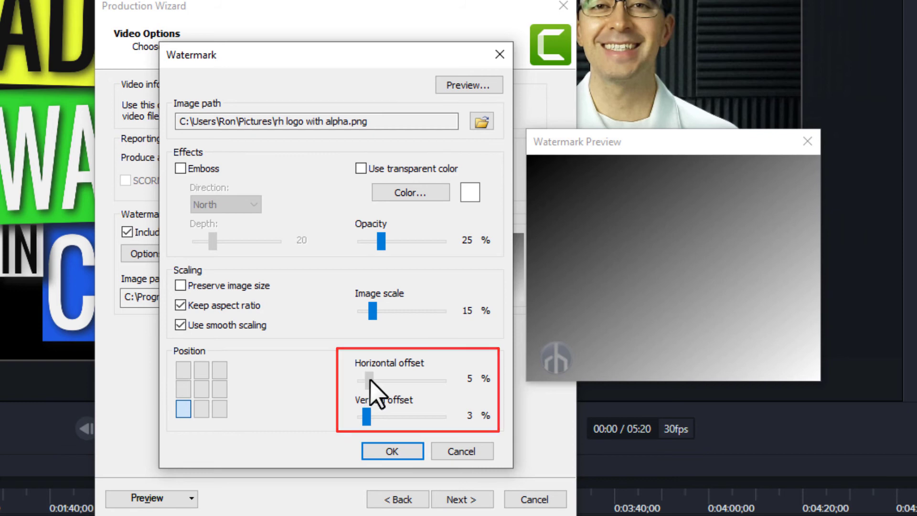
{"action": "left_click_drag", "start_coordinate": [370, 380], "coordinate": [367, 382]}
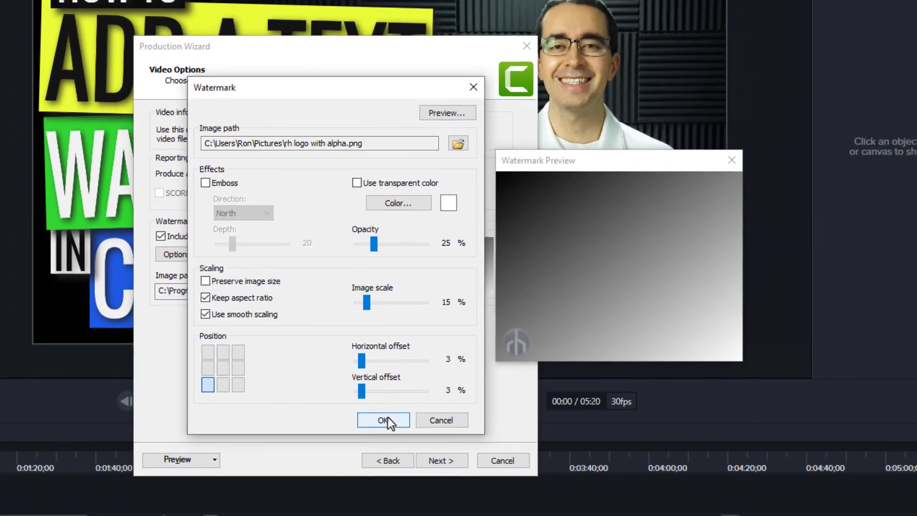
Confirm the watermark, name the production 024, and target the '024 - Image Watermark' folder
{"action": "left_click", "coordinate": [392, 451]}
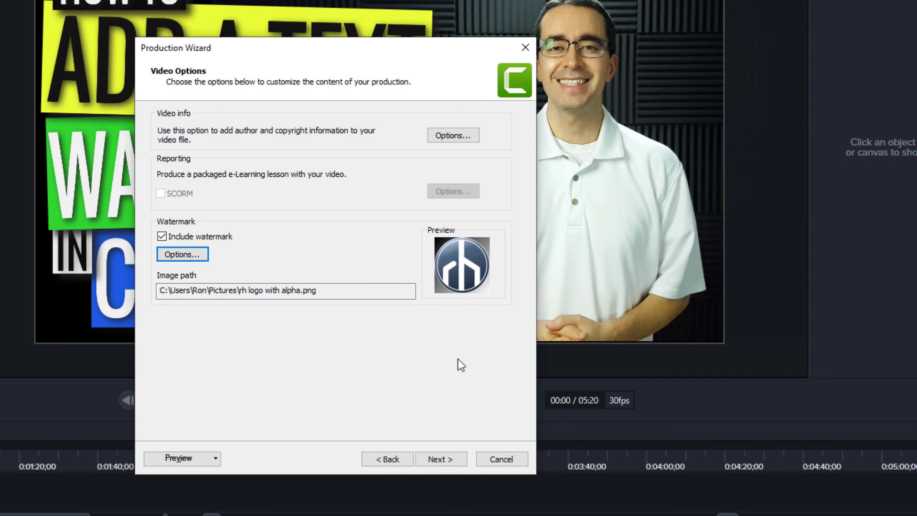
{"action": "left_click", "coordinate": [439, 458]}
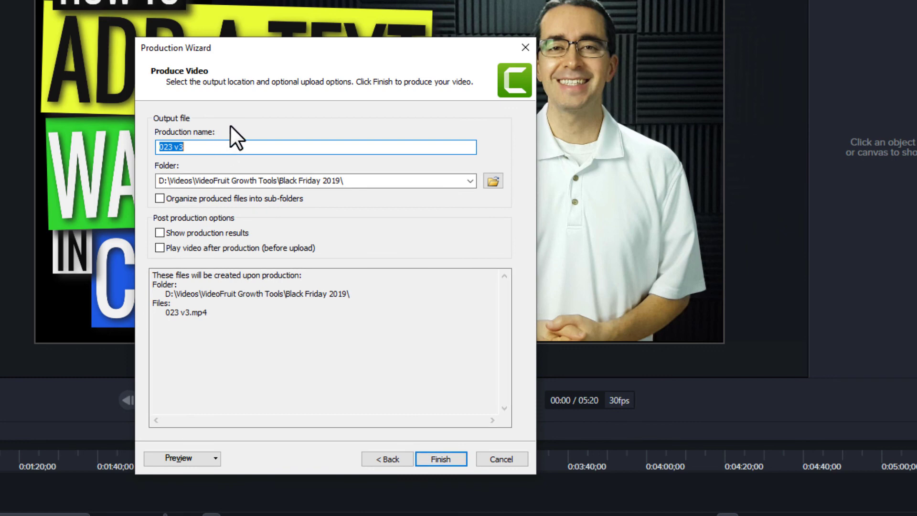
{"action": "type", "text": "024"}
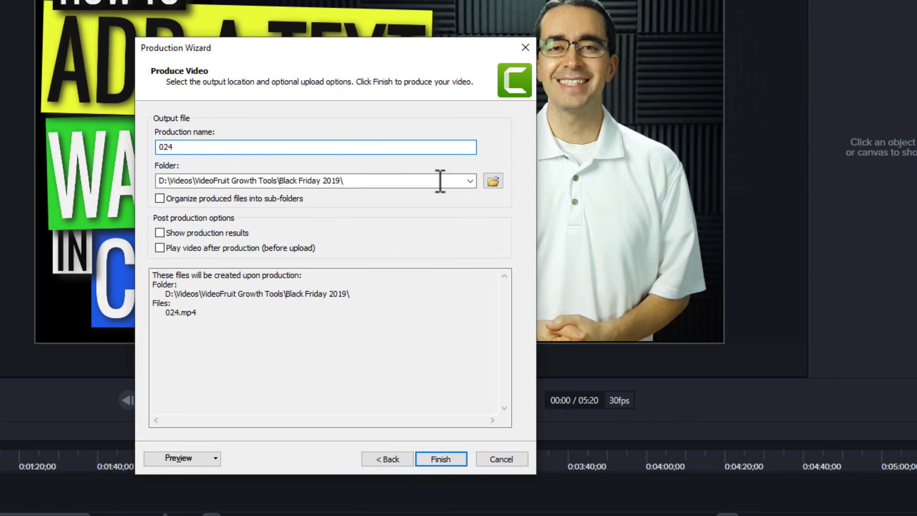
{"action": "left_click", "coordinate": [493, 181]}
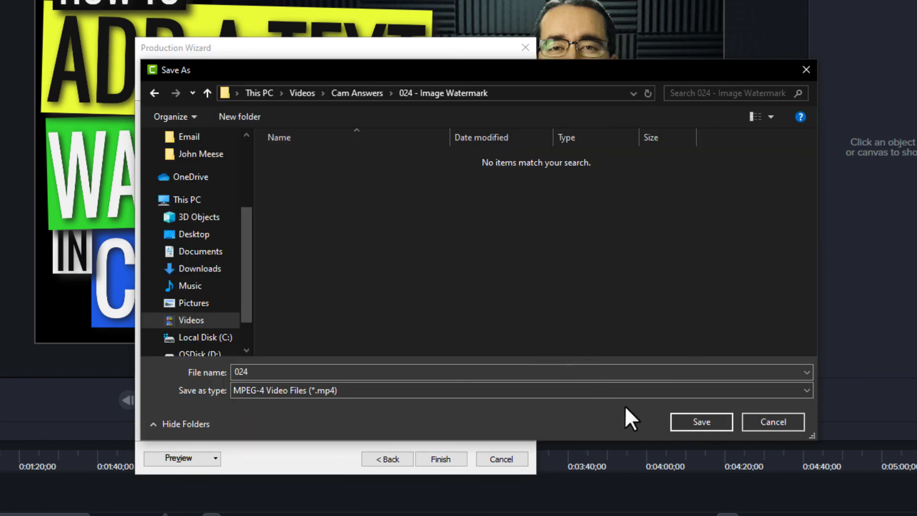
{"action": "left_click", "coordinate": [695, 422]}
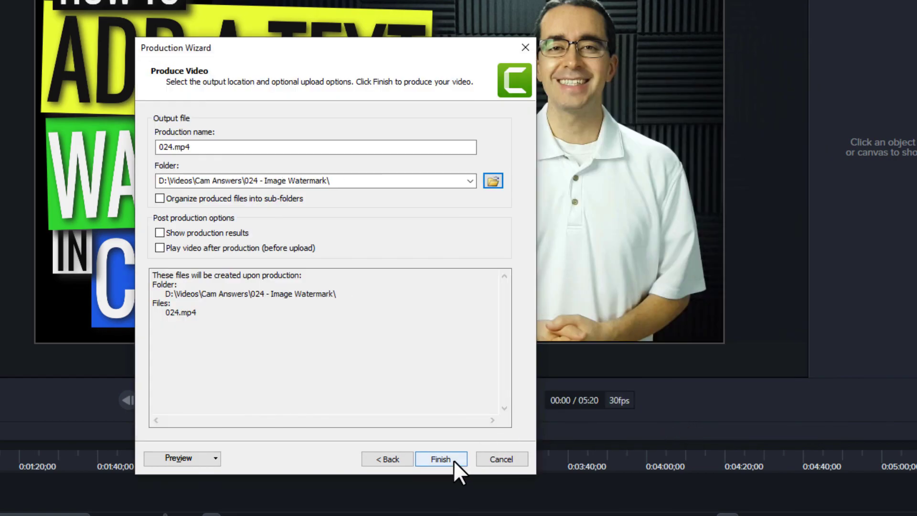